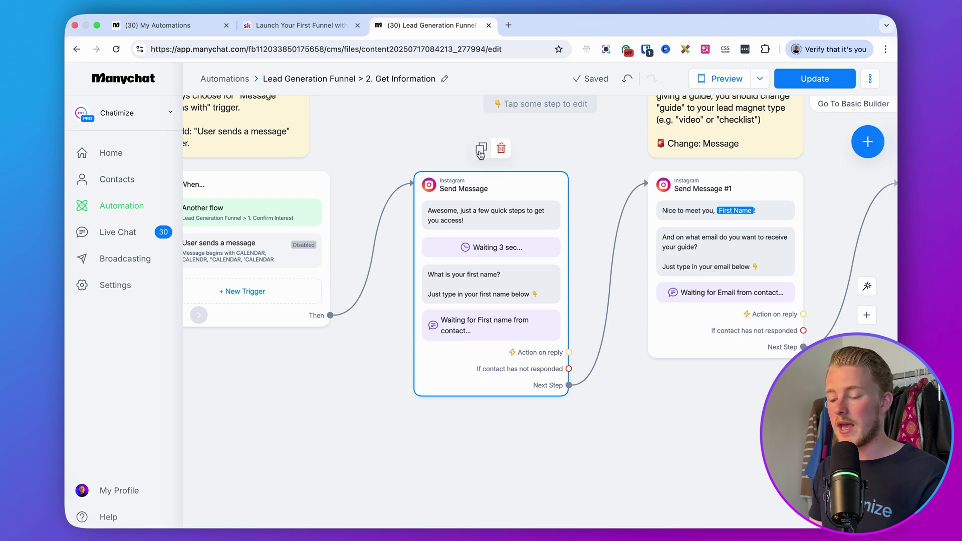
# Create an empty Instagram sequence and move Send Message #2 slightly lower in the Randomizer flow
pyautogui.click(481, 149)
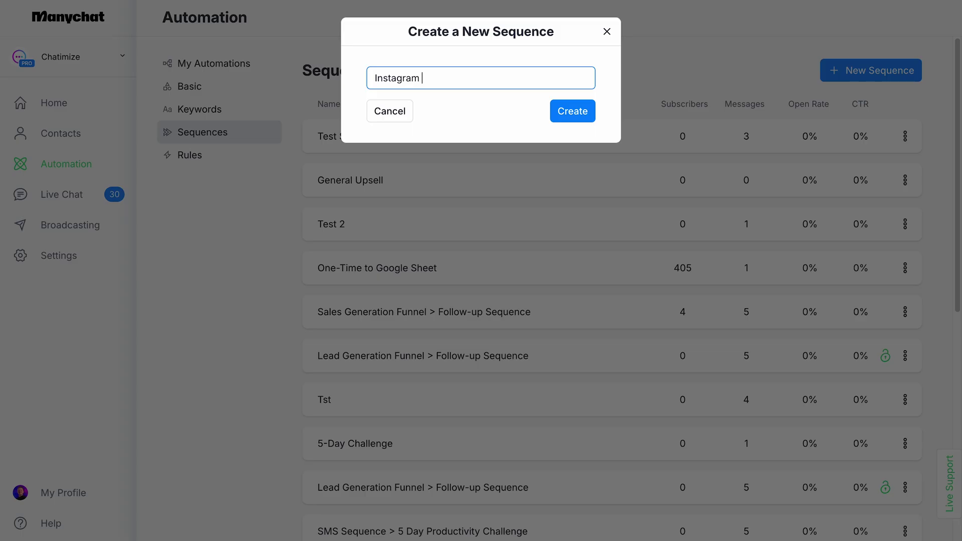
pyautogui.click(572, 111)
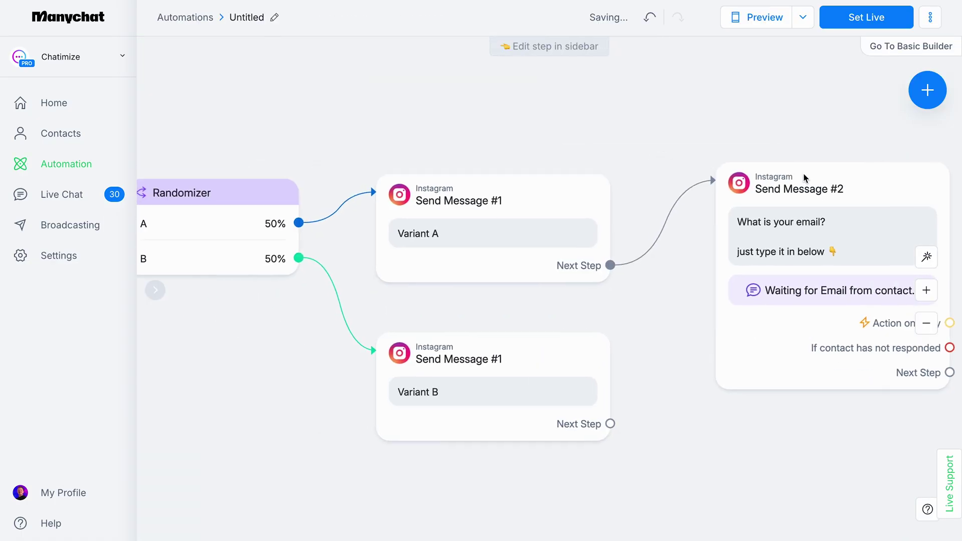
pyautogui.moveTo(804, 176); pyautogui.dragTo(790, 194)
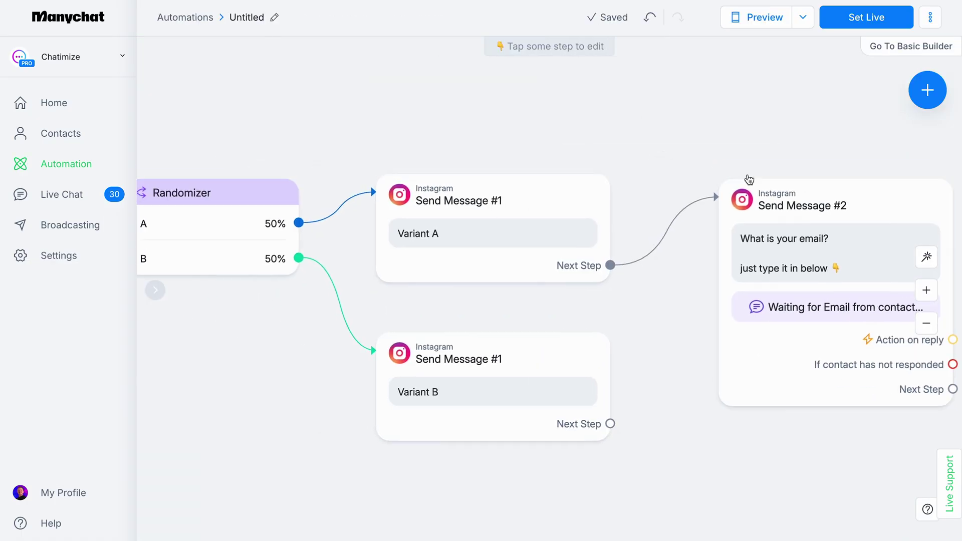
pyautogui.scroll(-1, 580, 125)
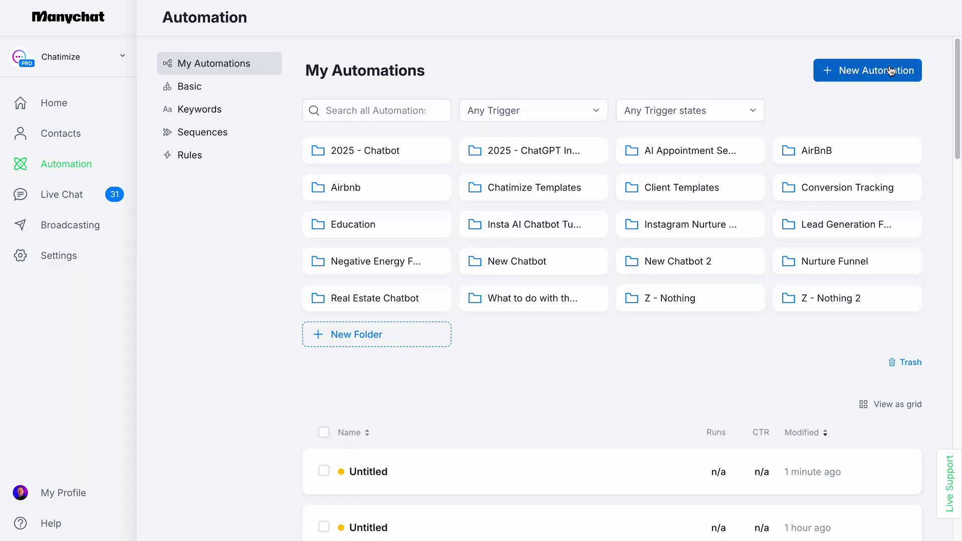
# Start a new automation from scratch and open the 'What do you want to build?' AI prompt
pyautogui.click(892, 71)
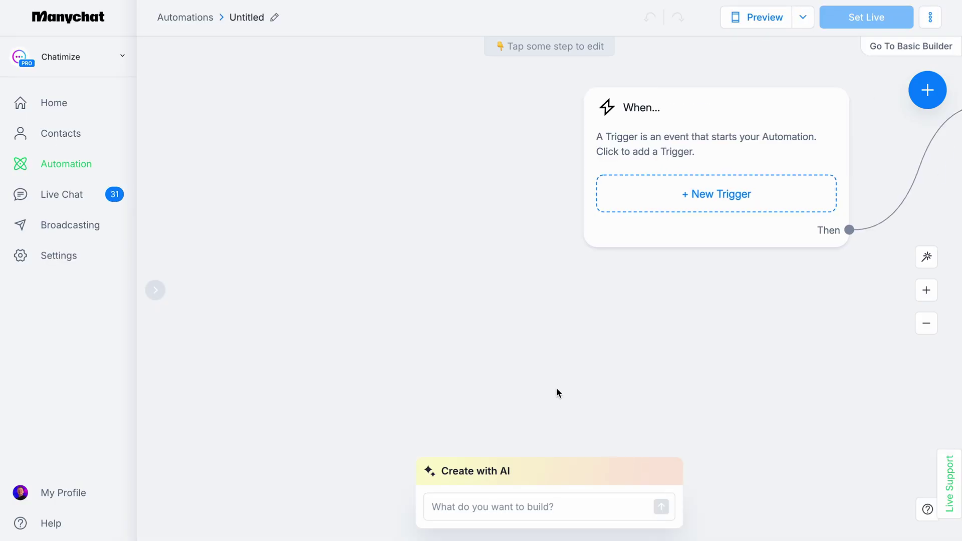
pyautogui.click(510, 503)
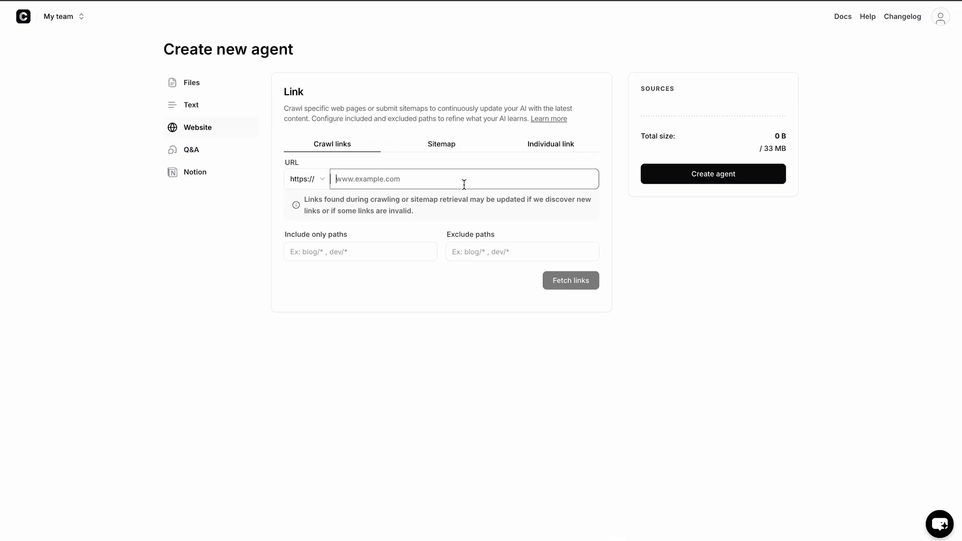
# Crawl chatimize.com for links, then open Chat Logs and the Improve answer form
pyautogui.click(573, 284)
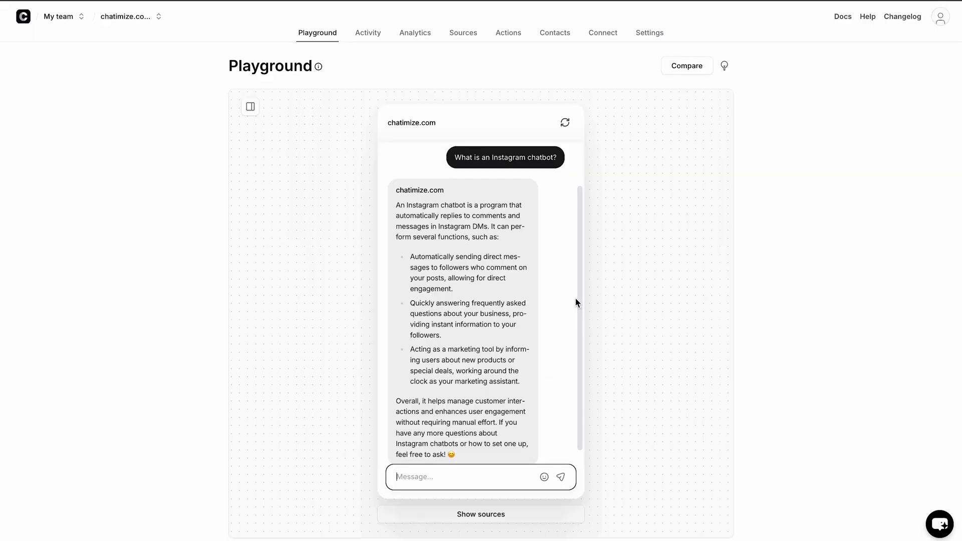
pyautogui.scroll(2, 575, 302)
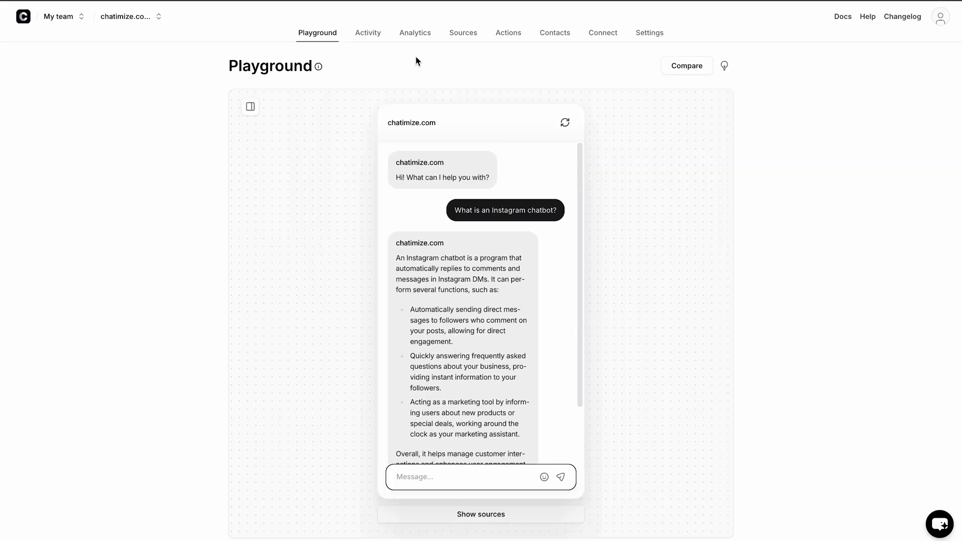
pyautogui.click(369, 35)
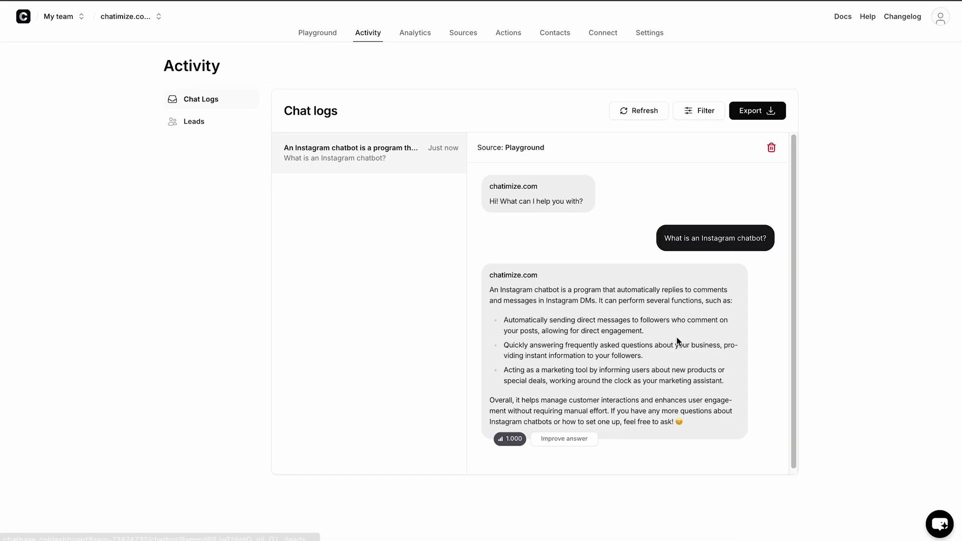
pyautogui.scroll(-1, 711, 339)
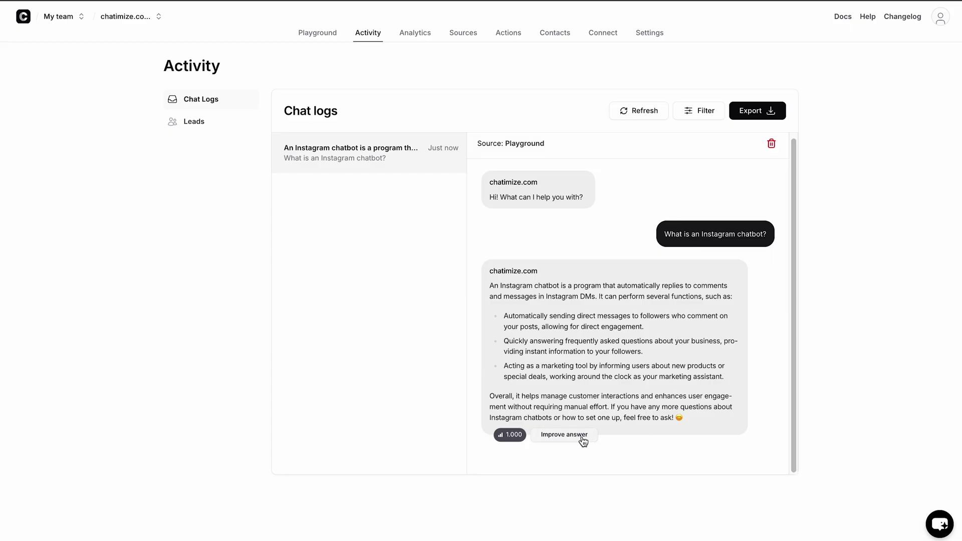
pyautogui.click(564, 435)
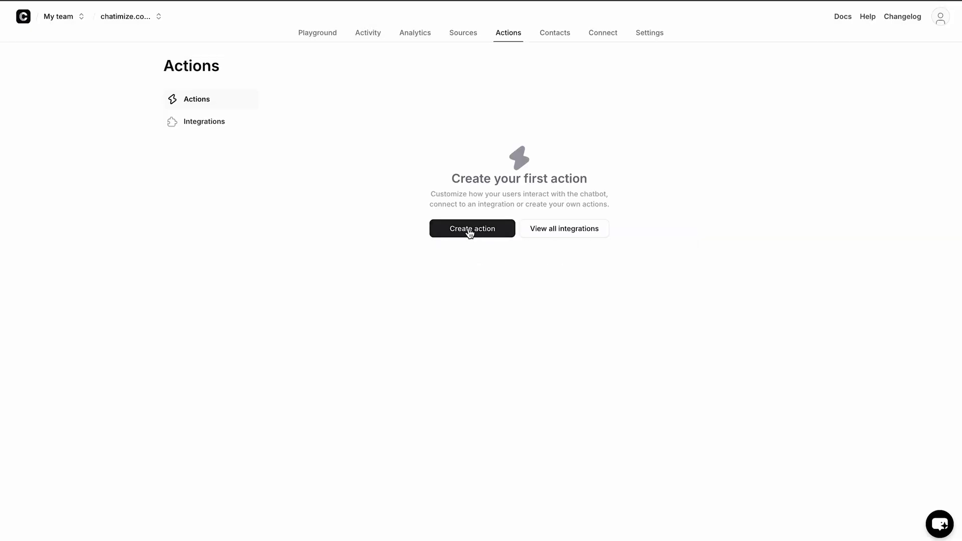
# Create a new agent action using the Calcom get slots template
pyautogui.click(470, 230)
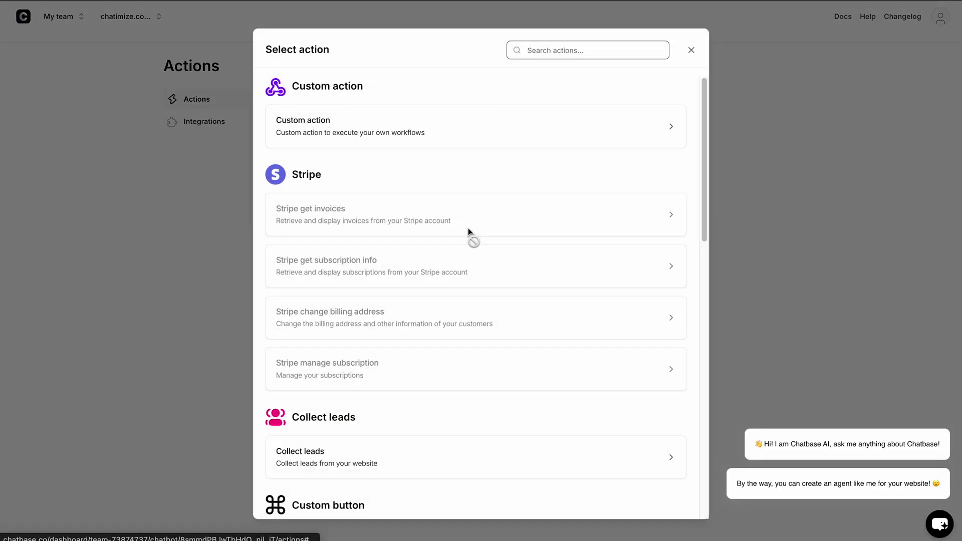
pyautogui.scroll(-5, 468, 236)
pyautogui.scroll(-5, 470, 247)
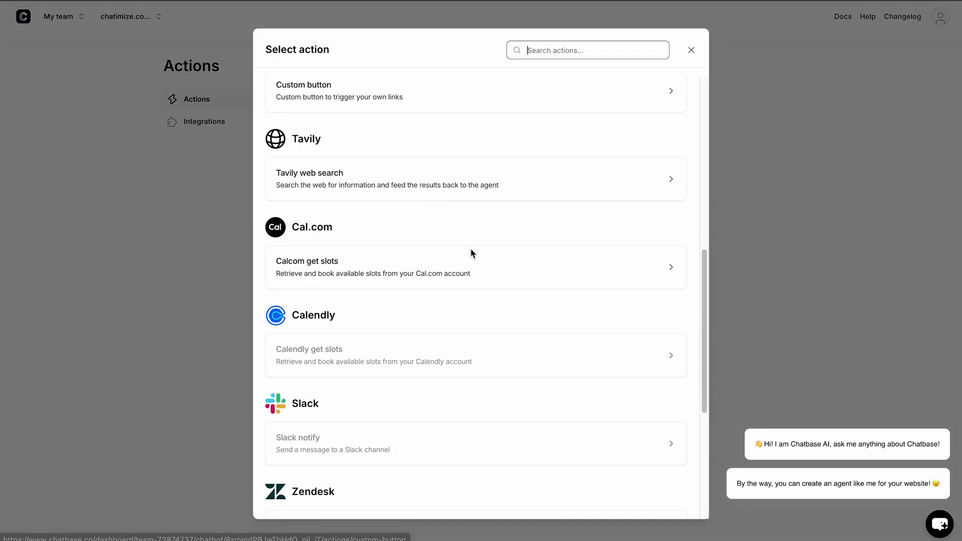
pyautogui.click(458, 276)
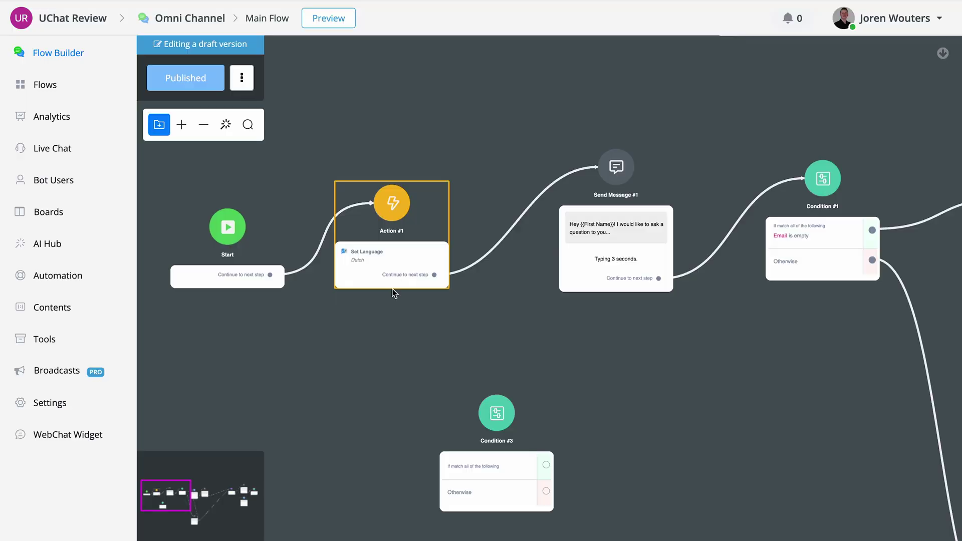
# Pan the Main Flow canvas to reveal its Condition nodes
pyautogui.scroll(5, 392, 292)
pyautogui.moveTo(713, 350); pyautogui.dragTo(423, 311)
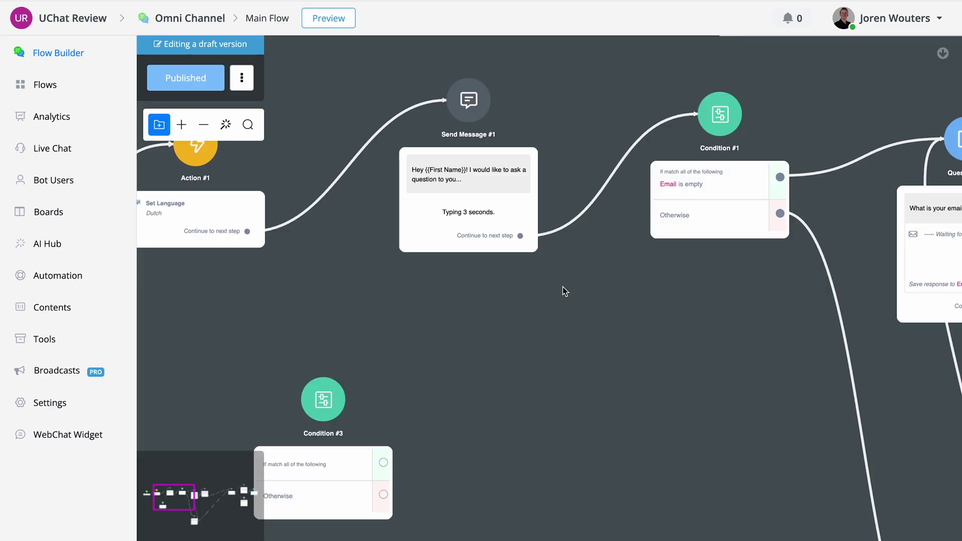
pyautogui.hscroll(6, 565, 292)
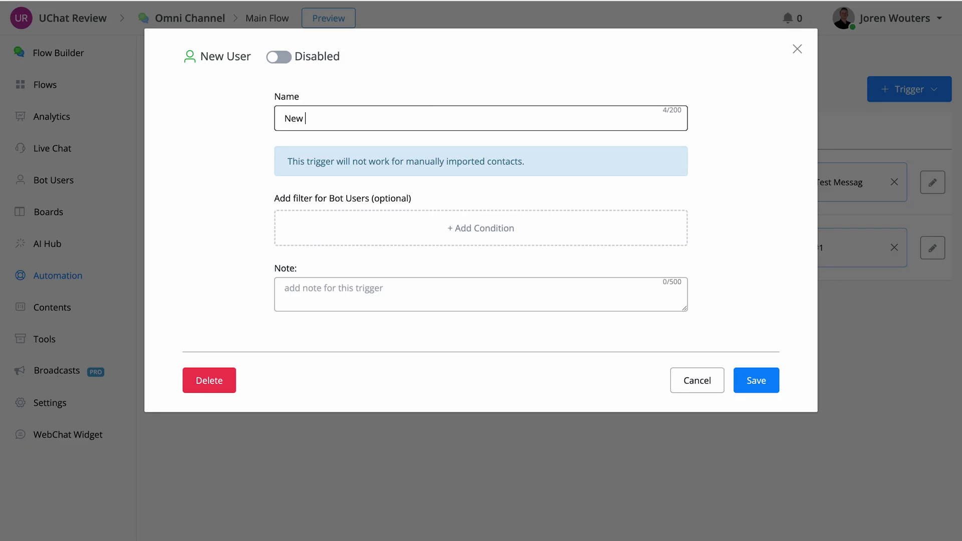
# Save the New User trigger
pyautogui.click(758, 380)
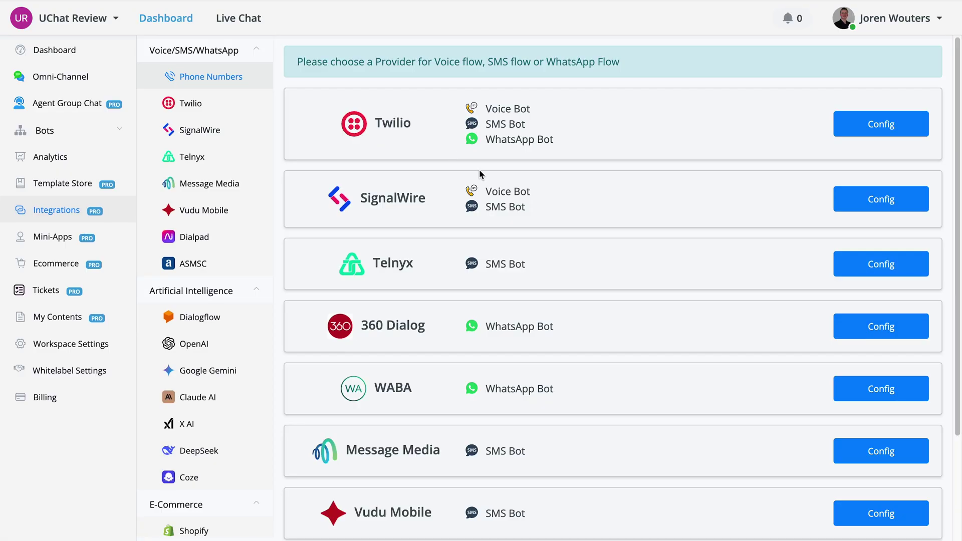
# Open the Claude AI integration under Artificial Intelligence and scroll to its API key field
pyautogui.scroll(-3, 251, 271)
pyautogui.click(243, 270)
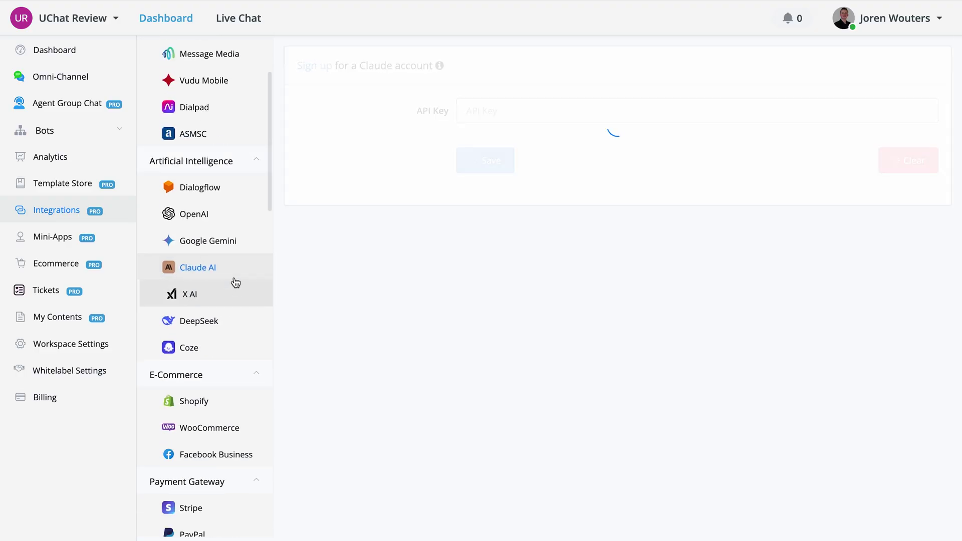
pyautogui.scroll(-5, 241, 283)
pyautogui.scroll(-2, 229, 271)
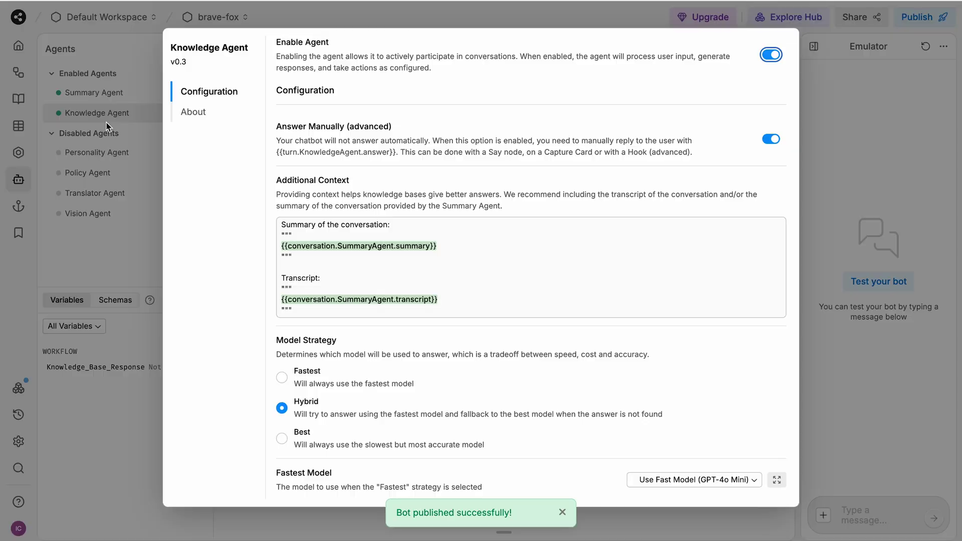
# Close the Knowledge Agent settings, then review the Personality, Translator and Vision Agent settings
pyautogui.click(107, 125)
pyautogui.click(107, 150)
pyautogui.click(107, 179)
pyautogui.click(105, 193)
pyautogui.click(137, 219)
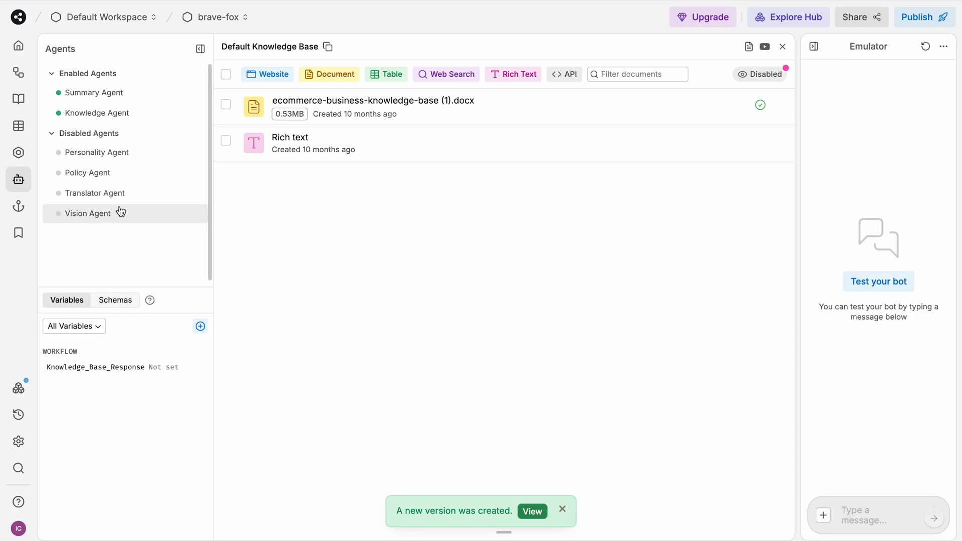
pyautogui.click(114, 210)
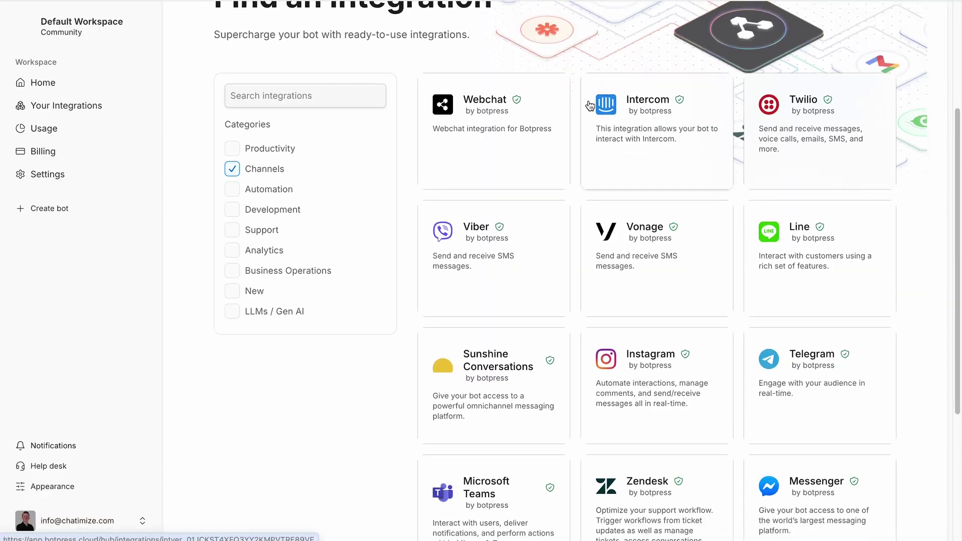
# Scroll through the Channels integrations and the Main workflow canvas
pyautogui.scroll(-5, 589, 107)
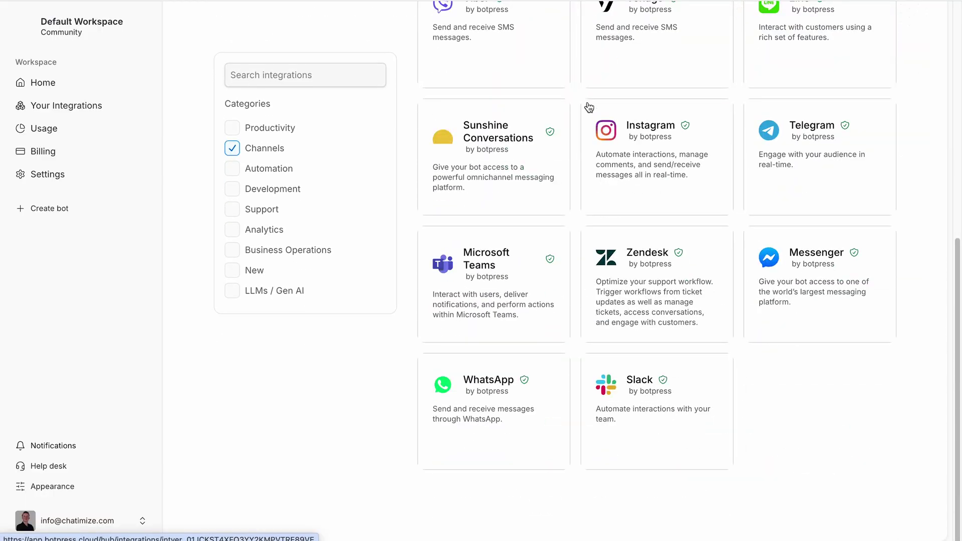
pyautogui.scroll(6, 589, 107)
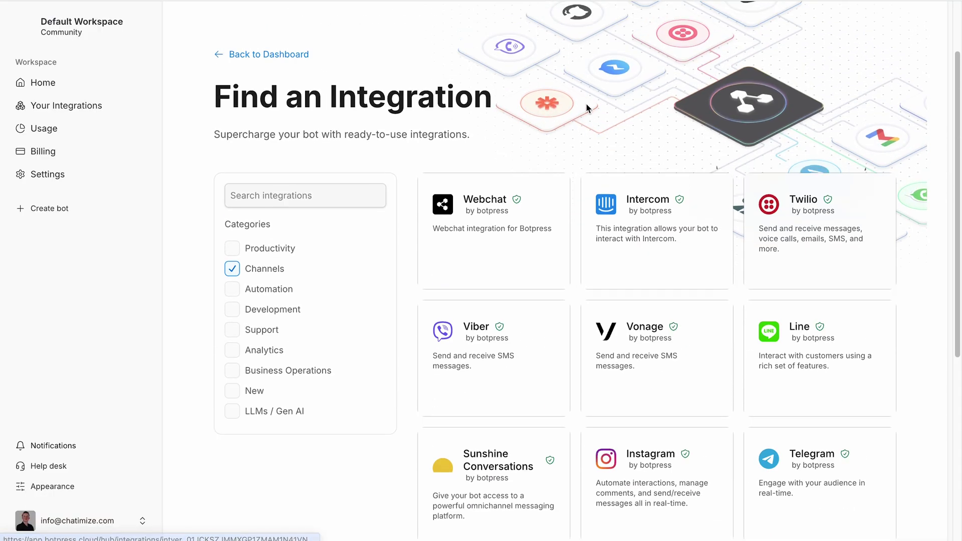
pyautogui.scroll(2, 588, 107)
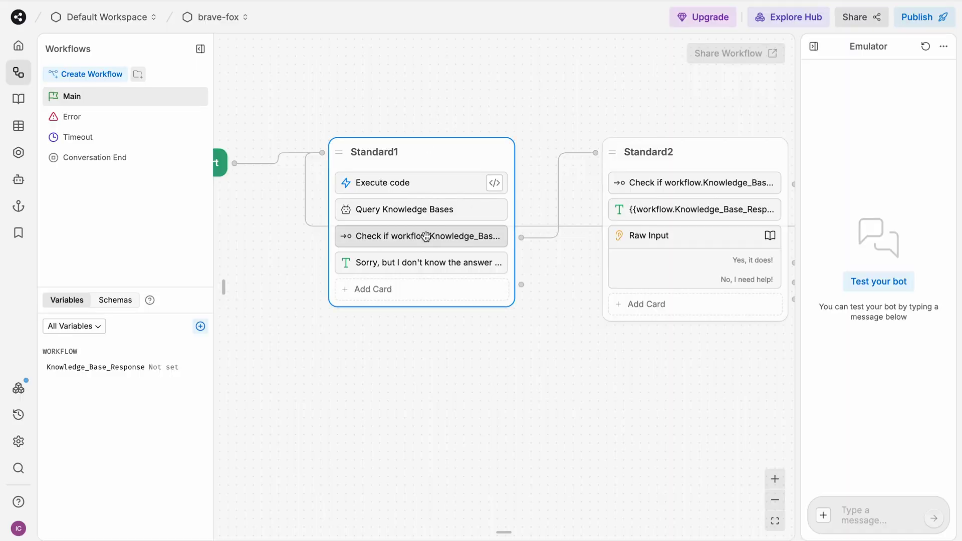
pyautogui.hscroll(4, 593, 92)
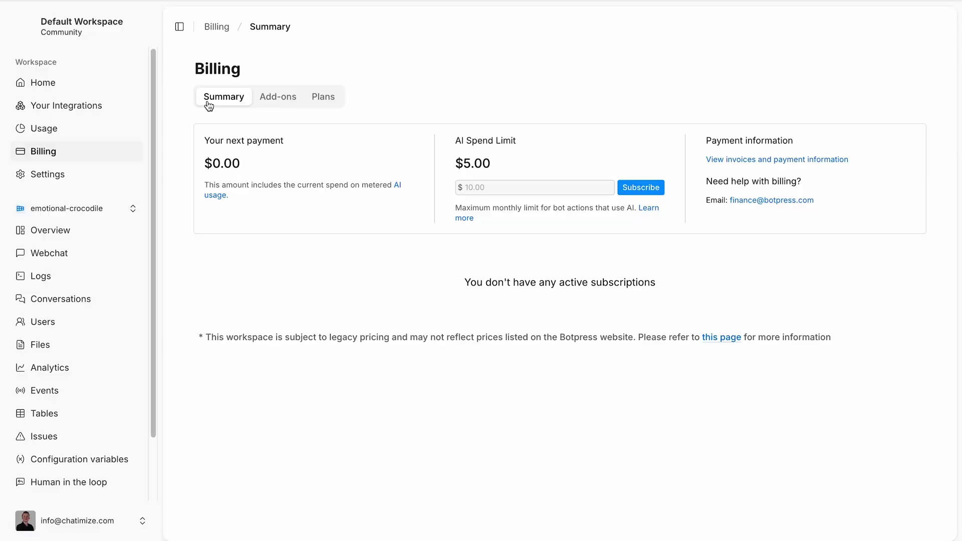
# Switch the workspace Billing page to its Add-ons view
pyautogui.click(278, 97)
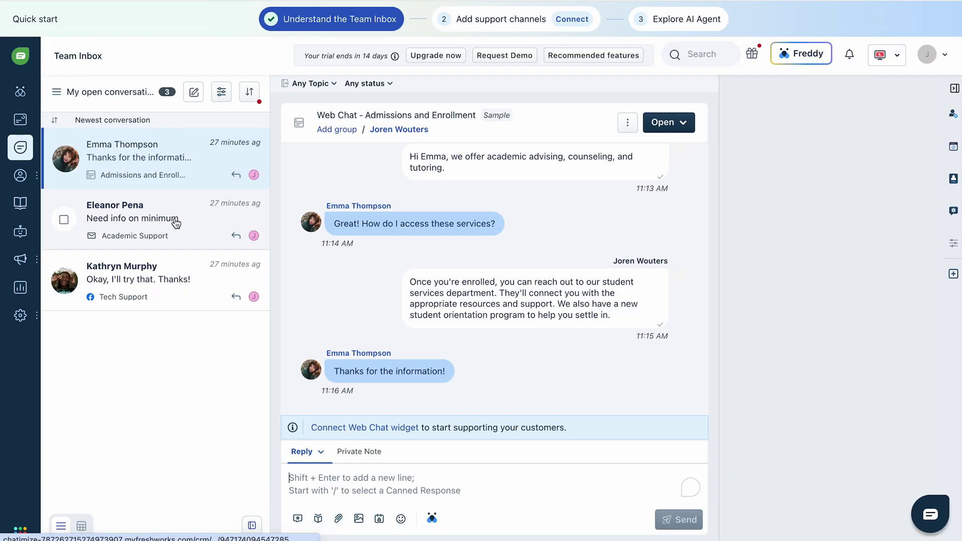
# Open the Academic Support conversation, then scroll through the Track Order bot flow
pyautogui.click(175, 219)
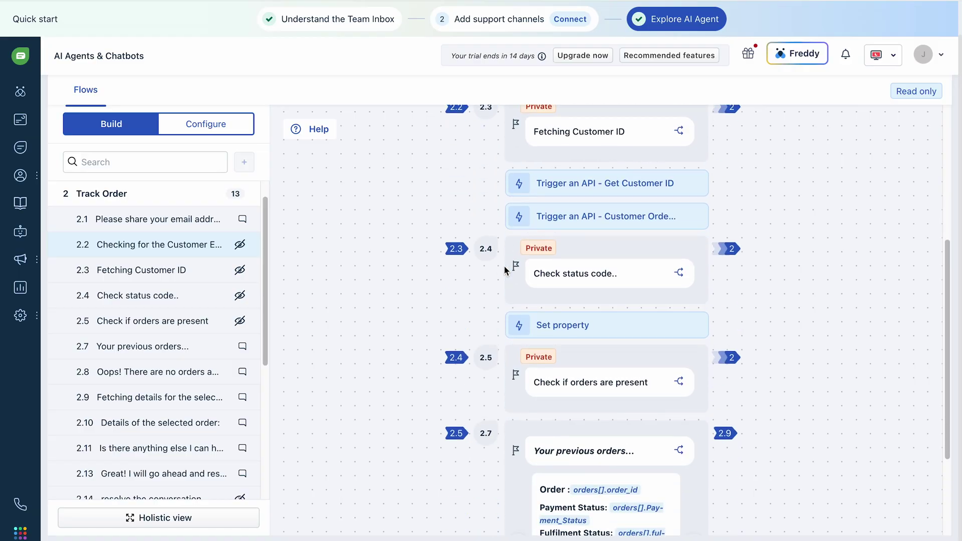
pyautogui.scroll(-8, 504, 266)
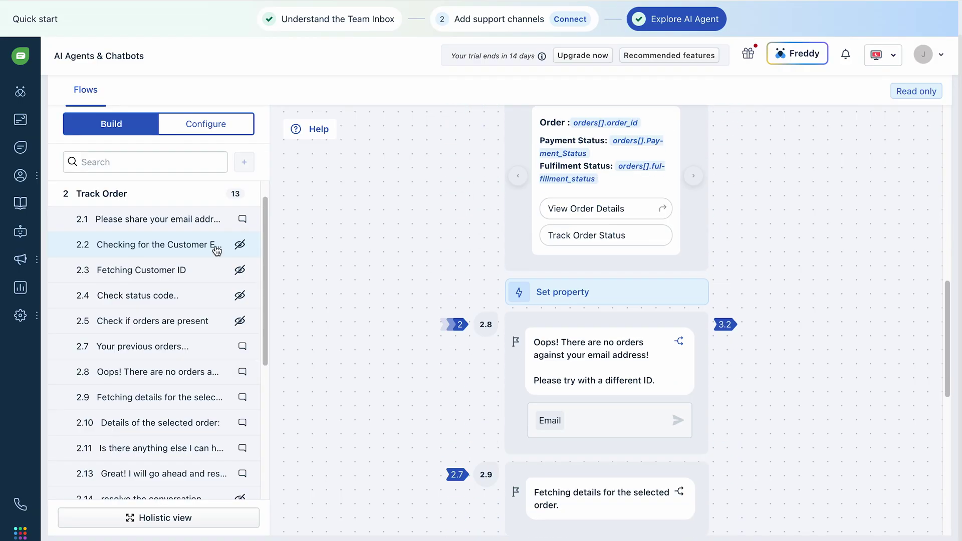
pyautogui.scroll(-10, 591, 259)
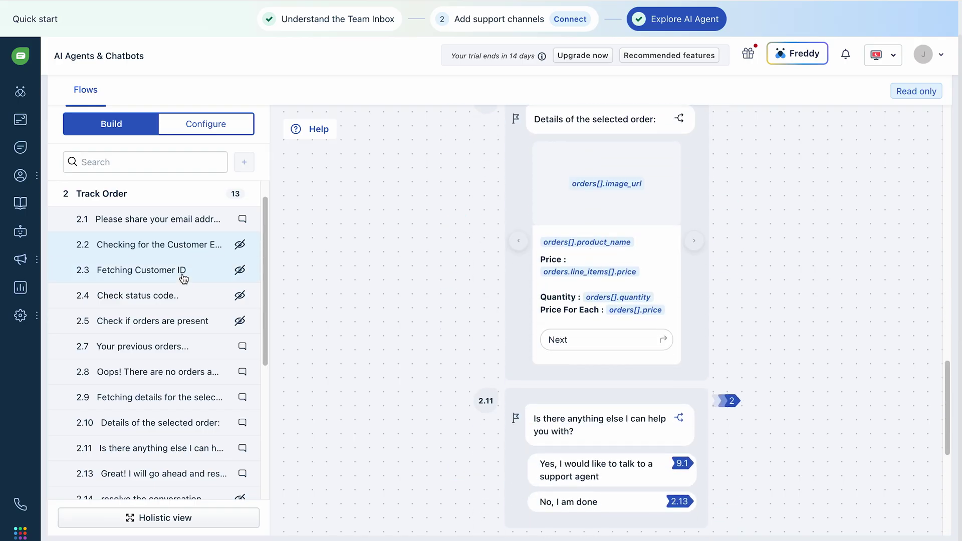